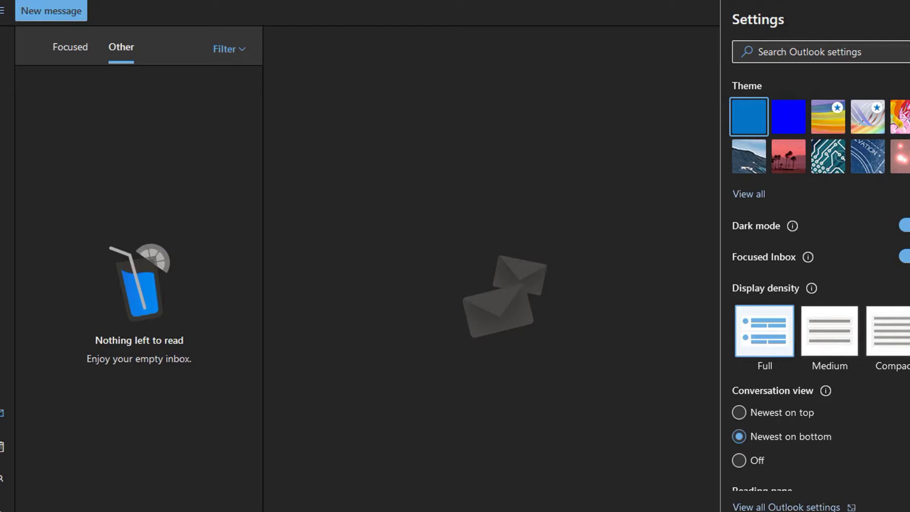
Open the full Outlook settings window at Email › Layout
left_click(797, 505)
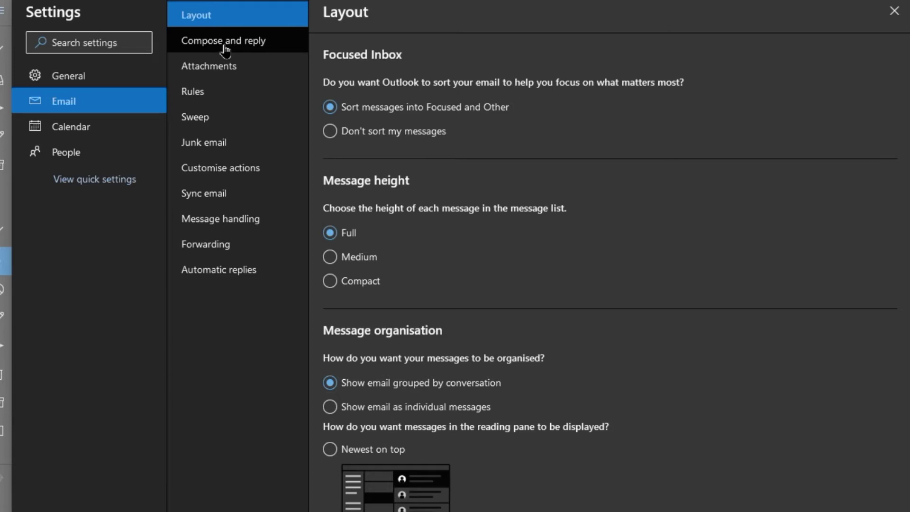
Go to Compose and reply settings and enable the signature on new messages
left_click(225, 47)
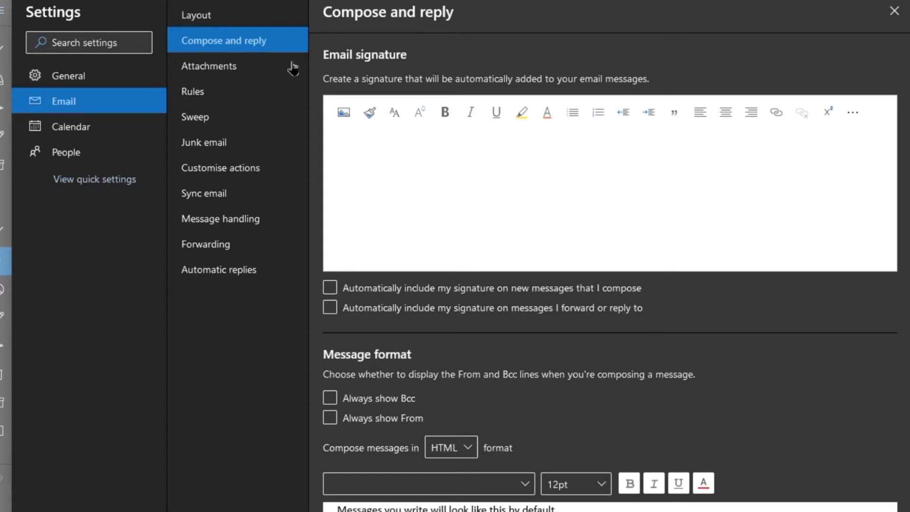
left_click(546, 154)
left_click(616, 289)
Tick both automatic signature options: new messages and forwards/replies
left_click(616, 289)
left_click(611, 309)
left_click(611, 309)
left_click(416, 296)
left_click(417, 297)
left_click(443, 293)
left_click(404, 282)
left_click(392, 291)
left_click(392, 294)
left_click(392, 292)
left_click(394, 311)
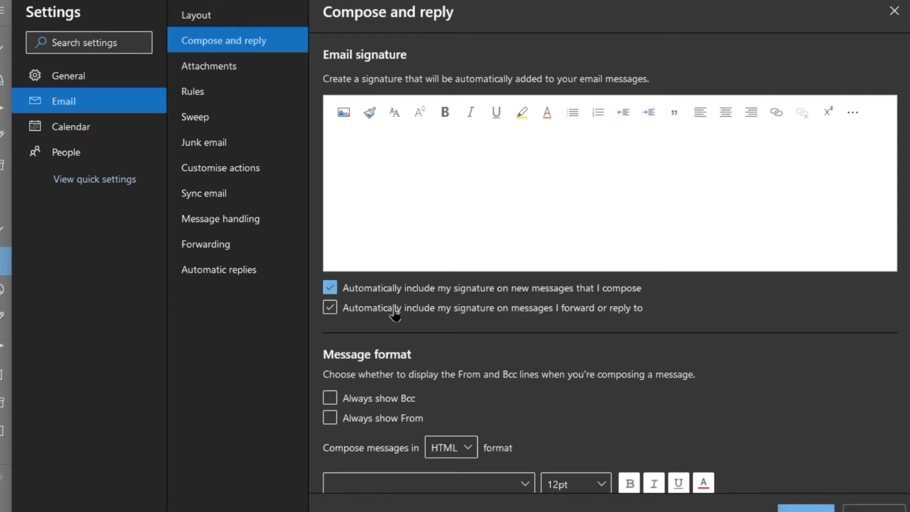
left_click(395, 314)
Check the default compose font list and close it without changing the font
scroll(772, 331, "down", 2)
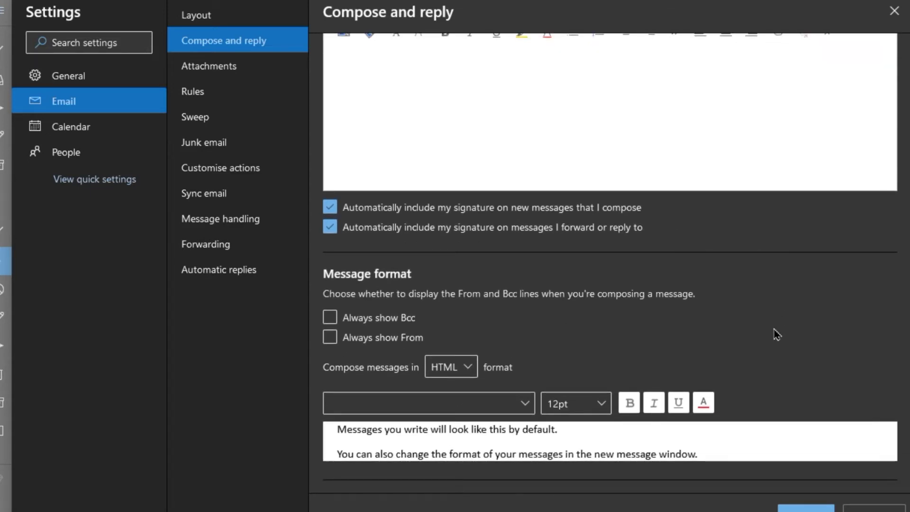
left_click(514, 402)
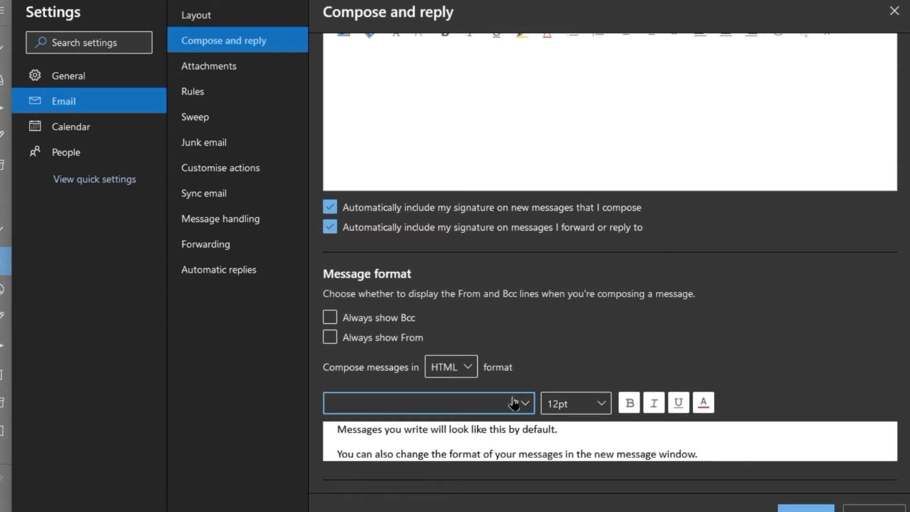
left_click(848, 317)
scroll(585, 448, "up", 2)
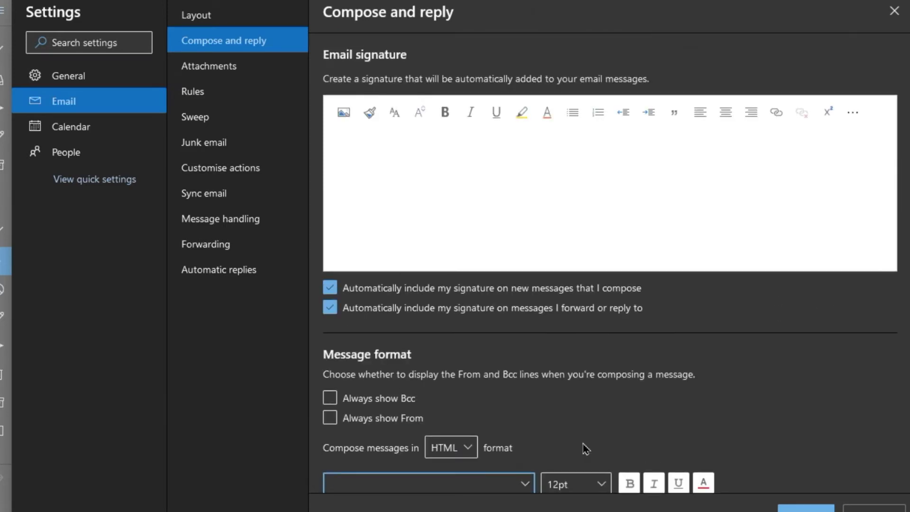
Type the sign-off 'Thanks,' and the sender's name on separate lines
left_click(486, 185)
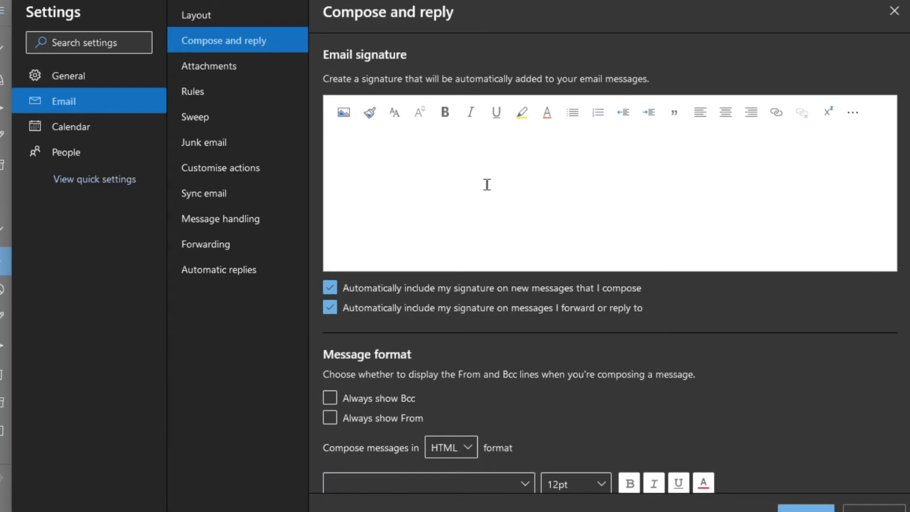
type("Thanks,")
key("Return")
type("Baldeep")
key("Return")
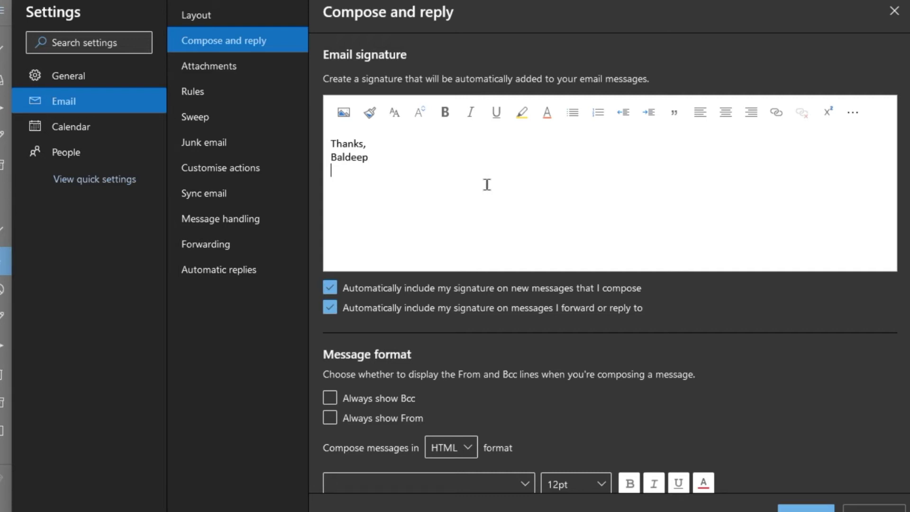
Add the line 'For more info, check out my website' and select 'my website'
type("For more info, check out")
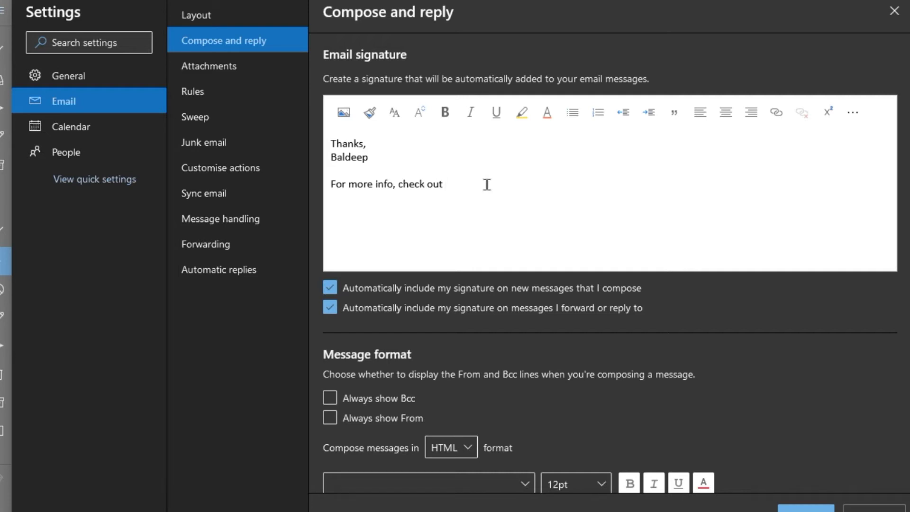
type("my website")
key("ctrl+shift+Left")
key("ctrl+shift+Left")
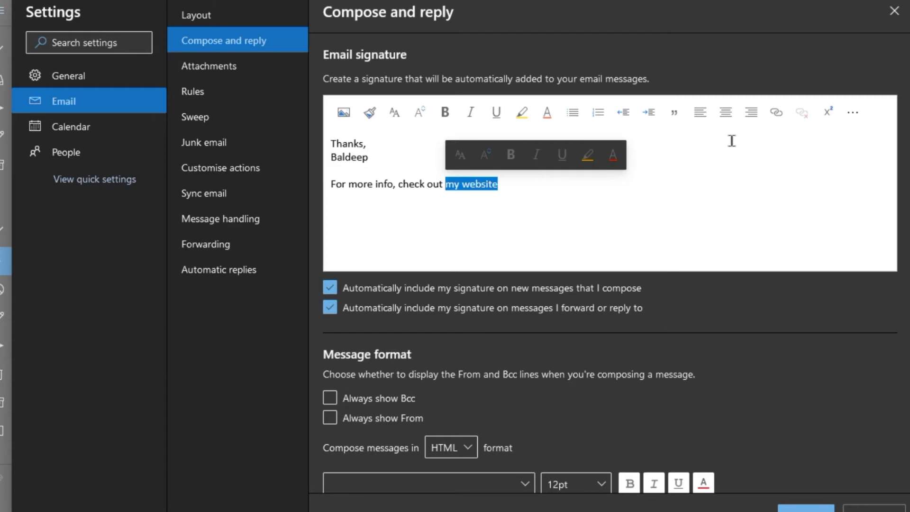
left_click(418, 113)
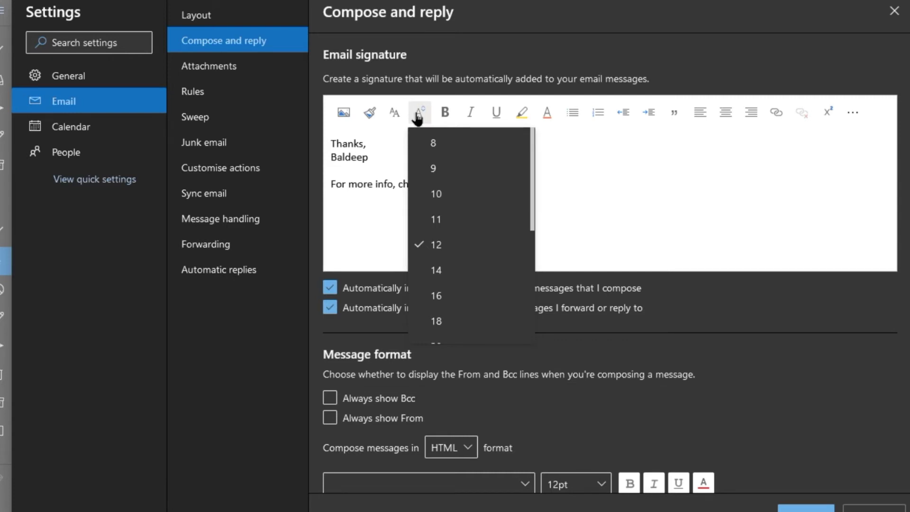
left_click(775, 112)
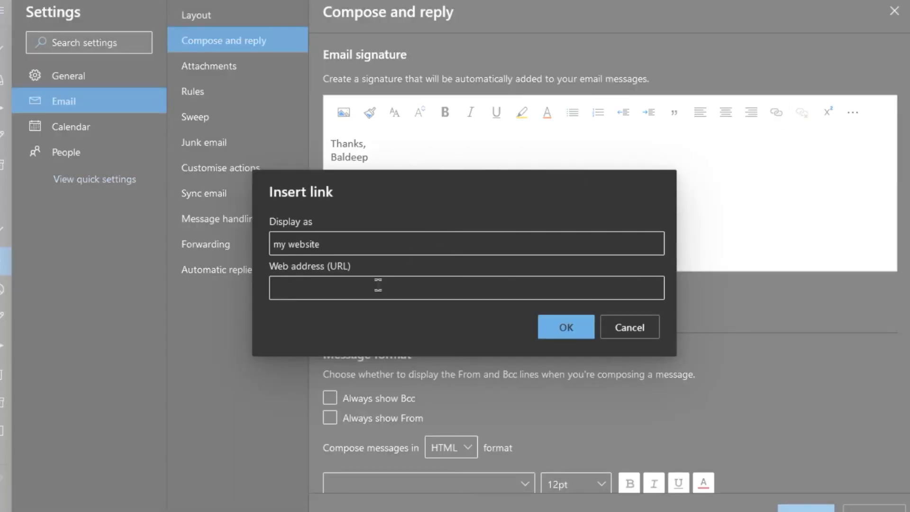
type("https://outlook.live.com")
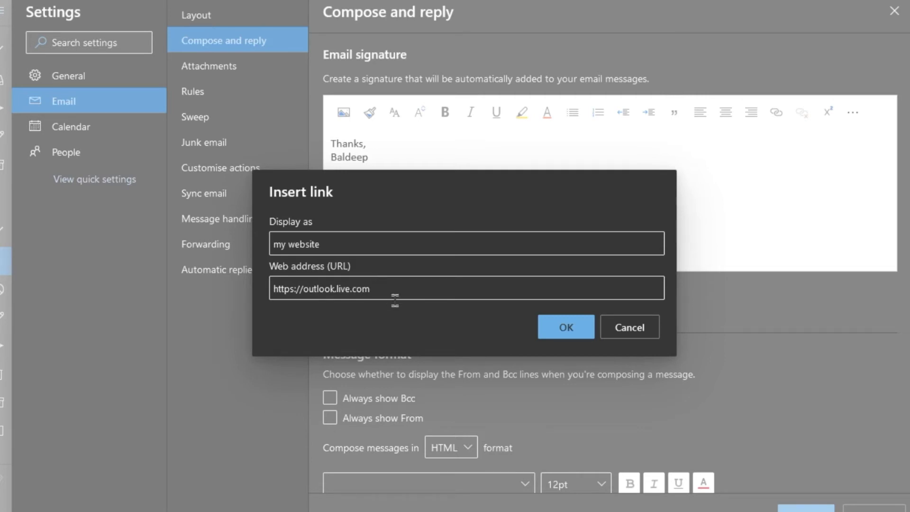
left_click(569, 333)
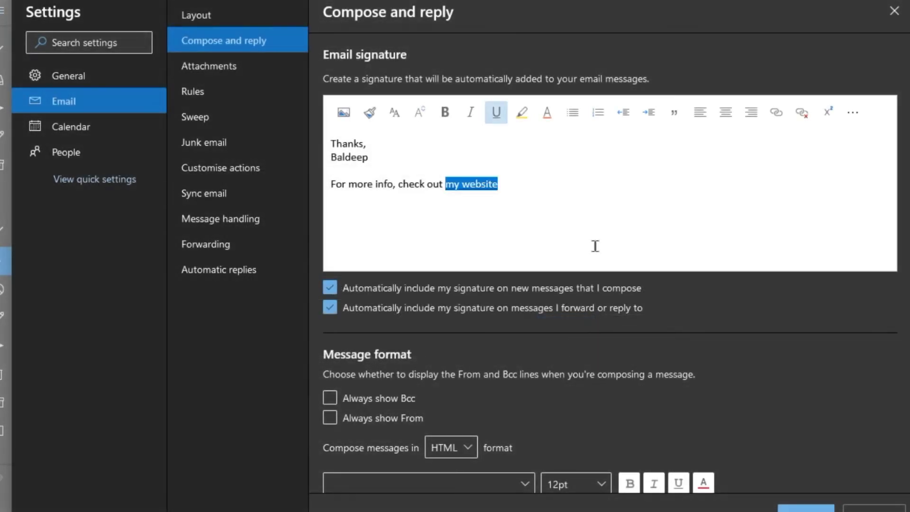
left_click(588, 222)
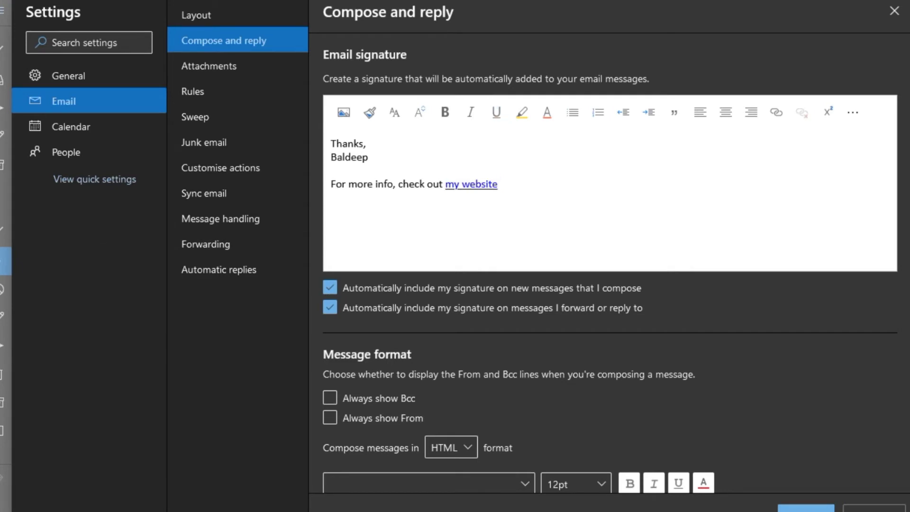
key("ctrl+v")
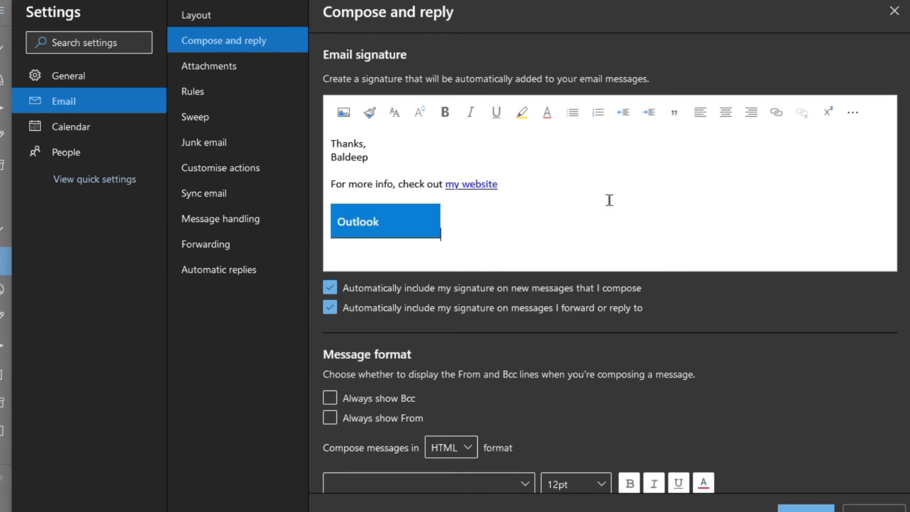
left_click(392, 237)
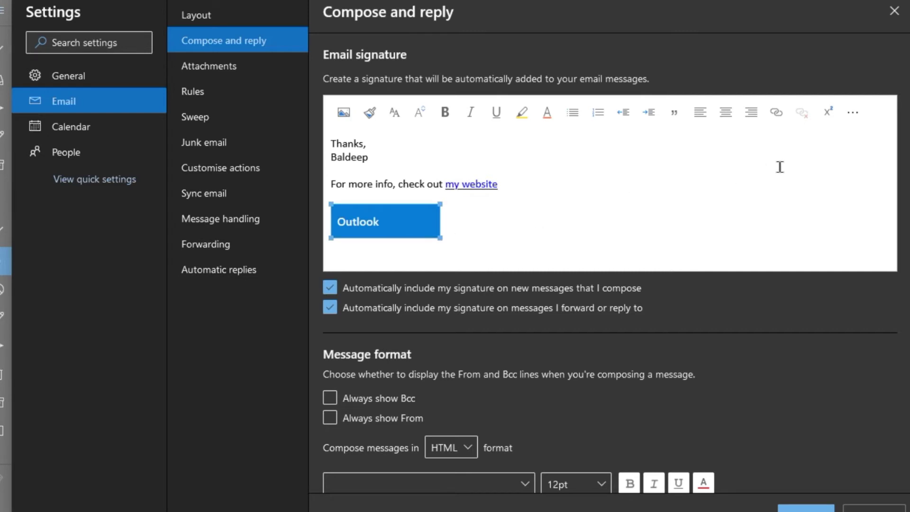
left_click(775, 113)
left_click(347, 287)
type("htt")
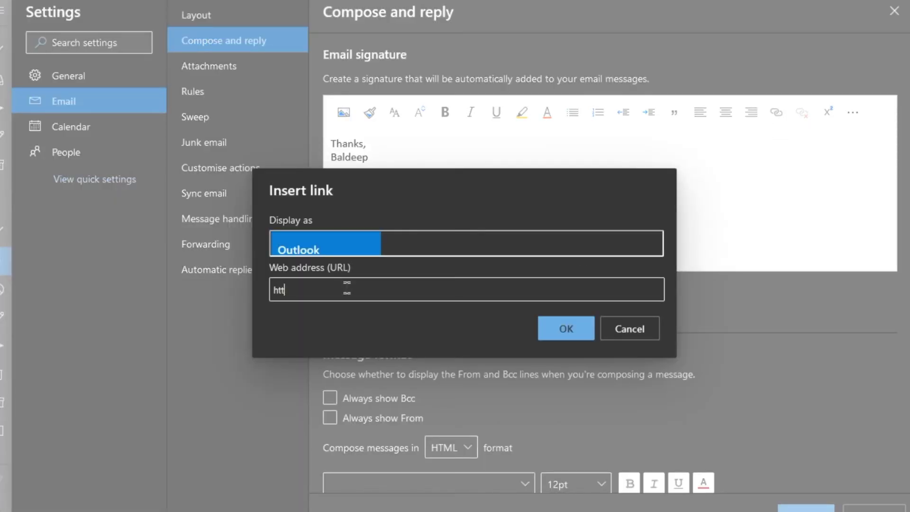
type("ps://outlook.live.com")
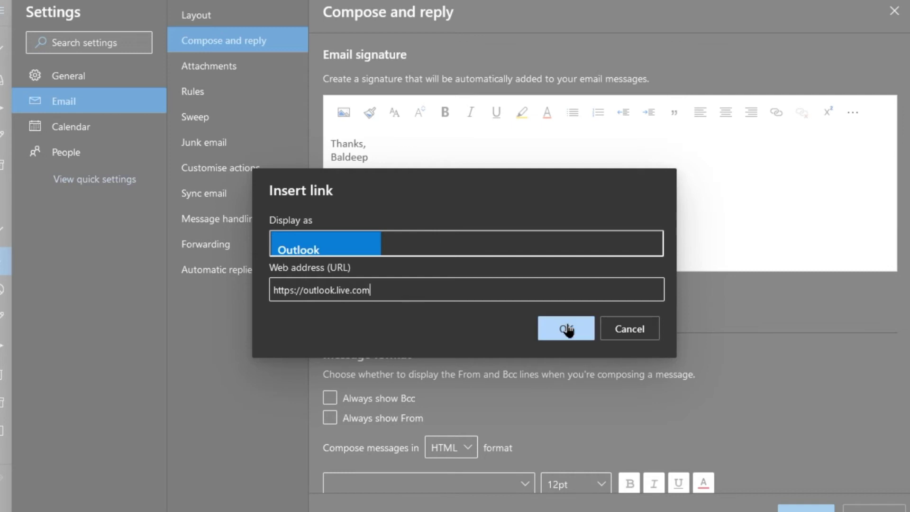
left_click(567, 329)
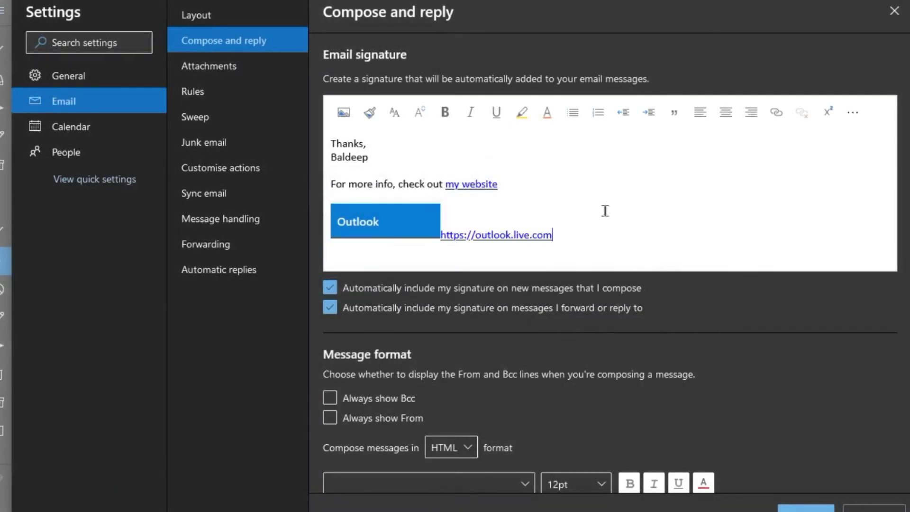
left_click(406, 224)
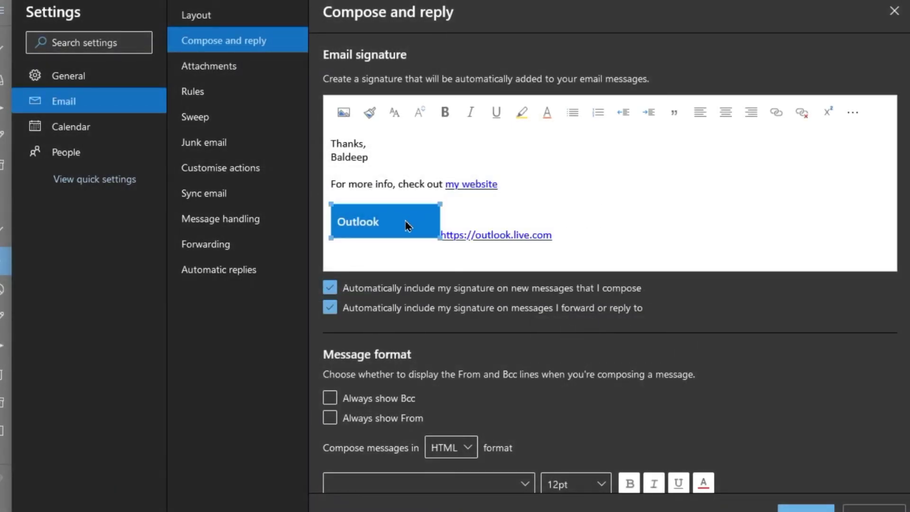
left_click_drag(569, 232, 440, 235)
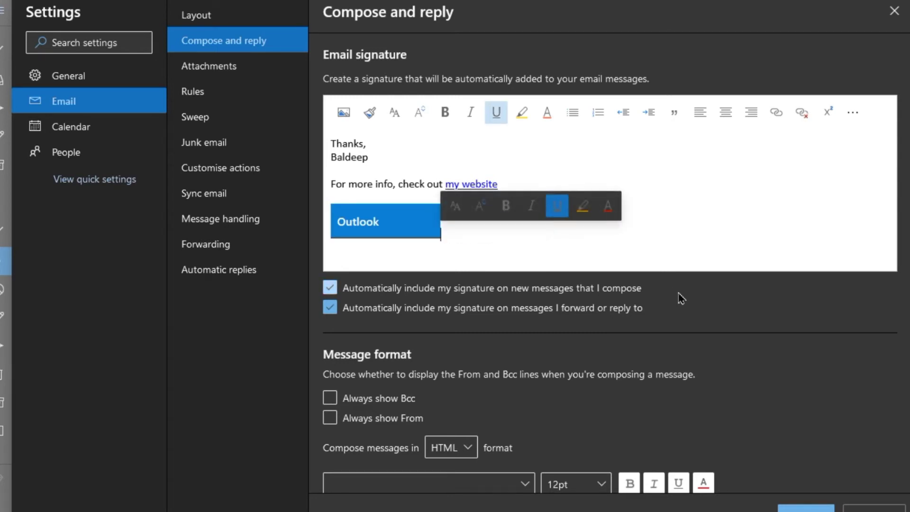
key("BackSpace")
Cancel linking the logo, leaving it unlinked, with the cursor after it
left_click(407, 235)
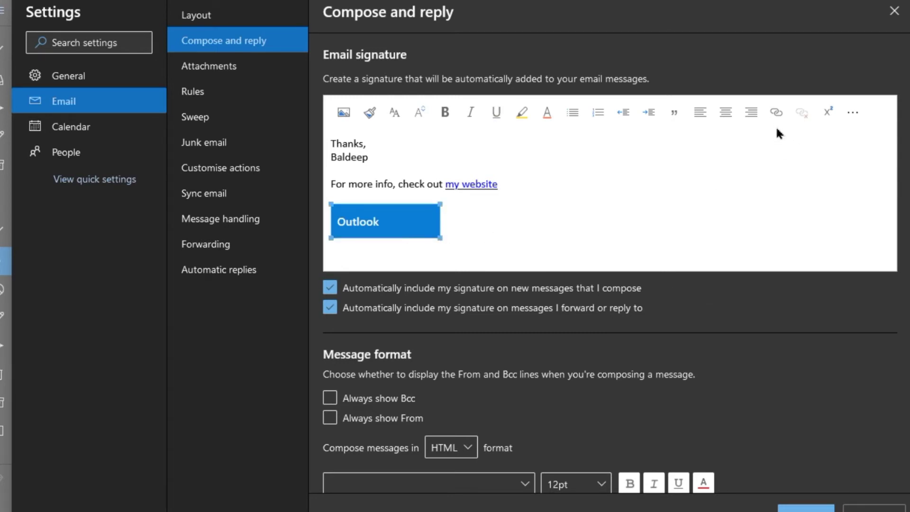
left_click(775, 113)
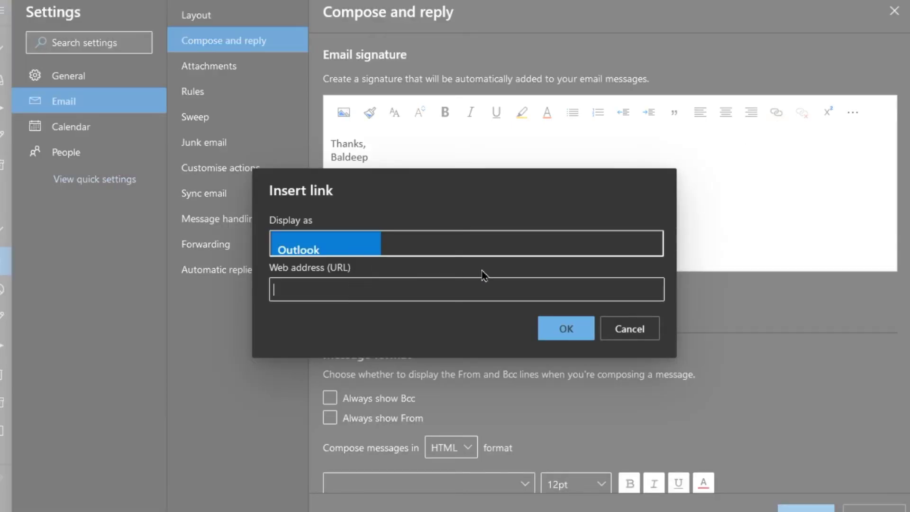
left_click(634, 335)
left_click(512, 234)
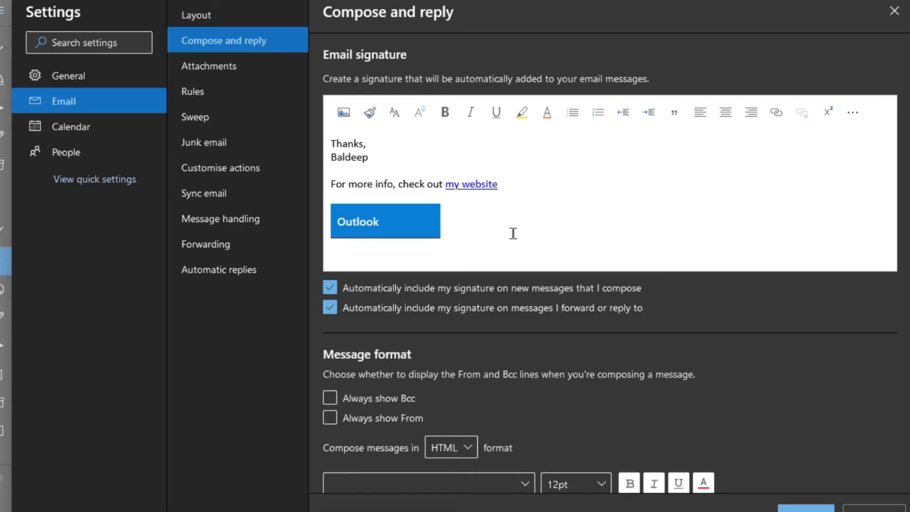
Set the 'For more info, check out my website' line to font size 10
left_click_drag(514, 184, 299, 190)
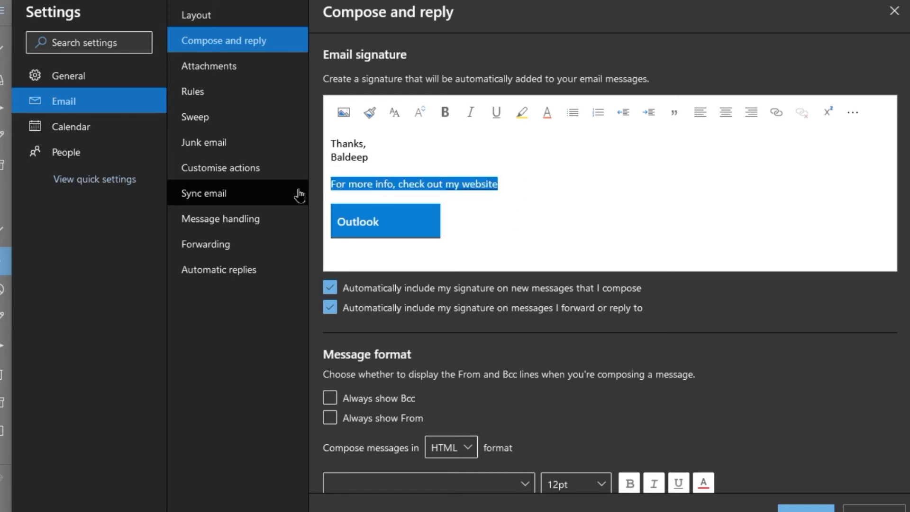
right_click(375, 180)
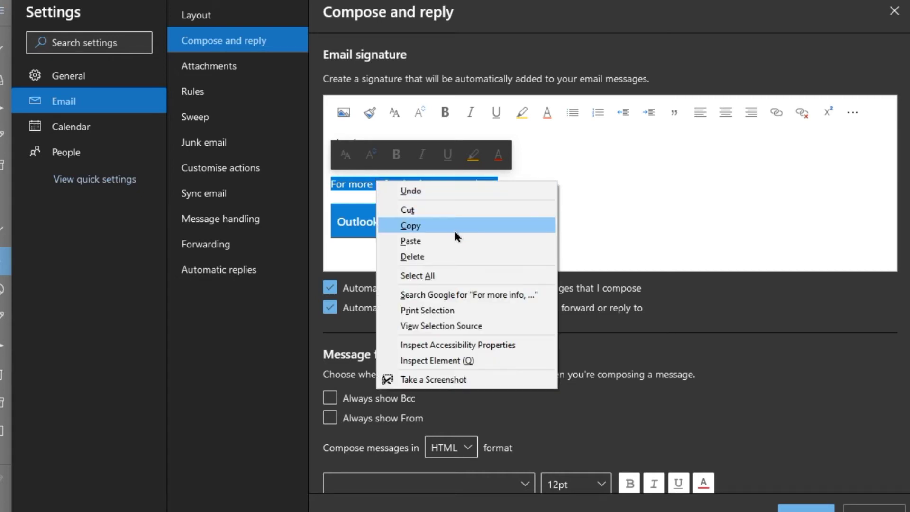
left_click(628, 187)
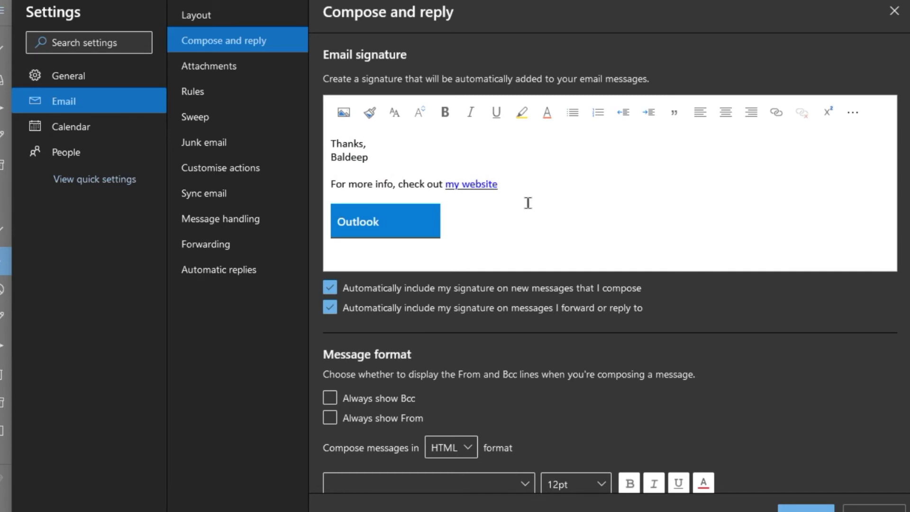
left_click_drag(508, 183, 308, 190)
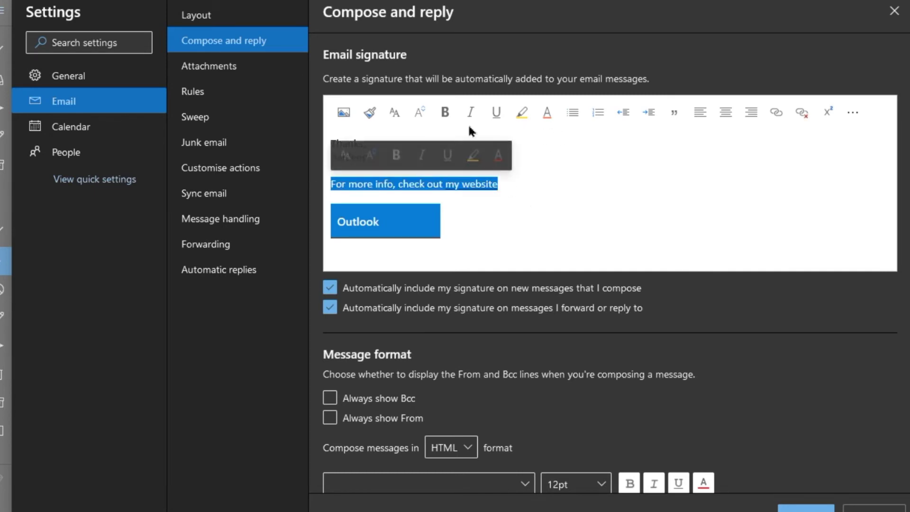
left_click(423, 113)
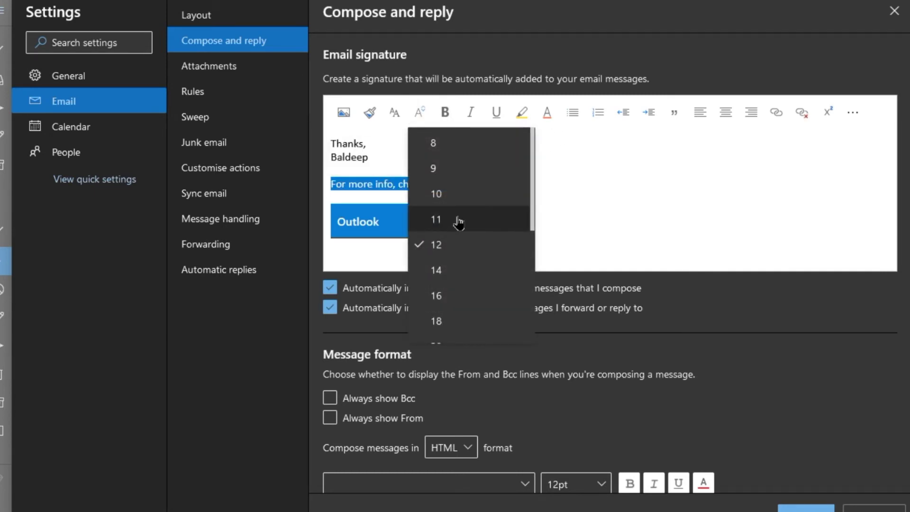
left_click(461, 196)
left_click(531, 186)
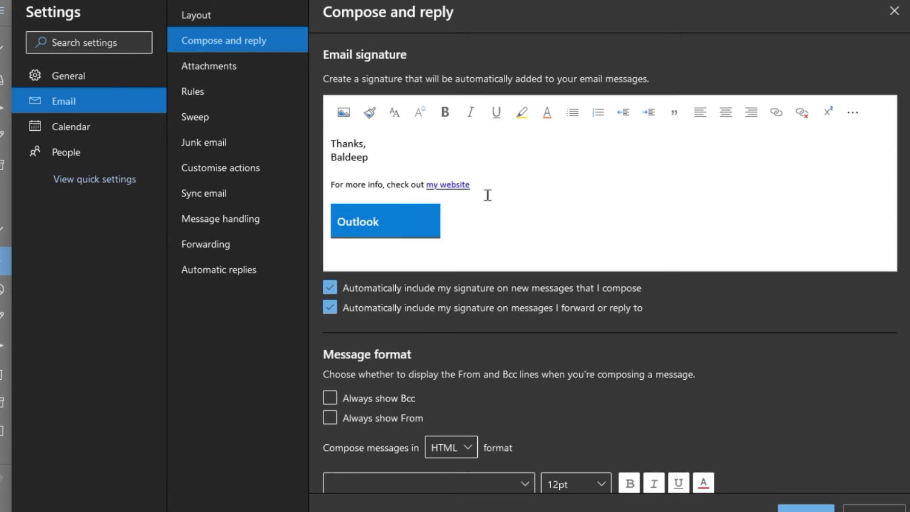
Keep 'my website' at size 10 and restore its underline
left_click_drag(486, 191, 429, 190)
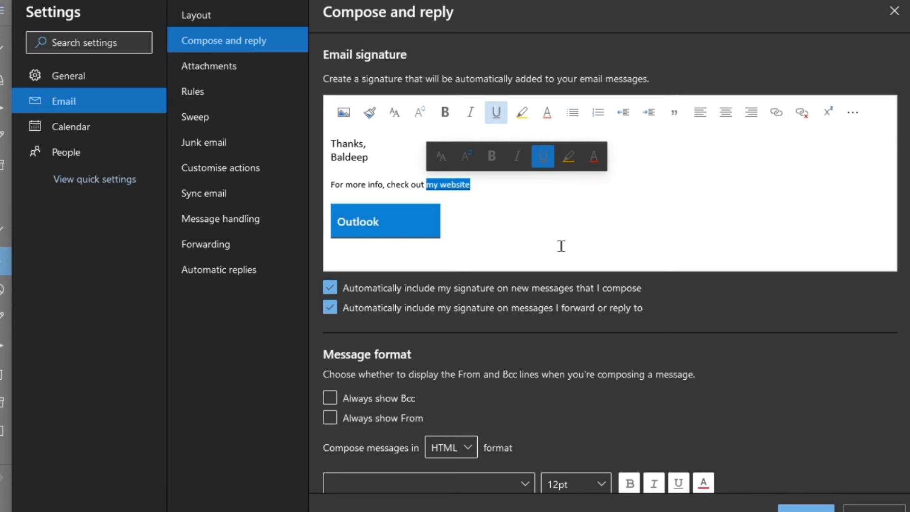
left_click(466, 156)
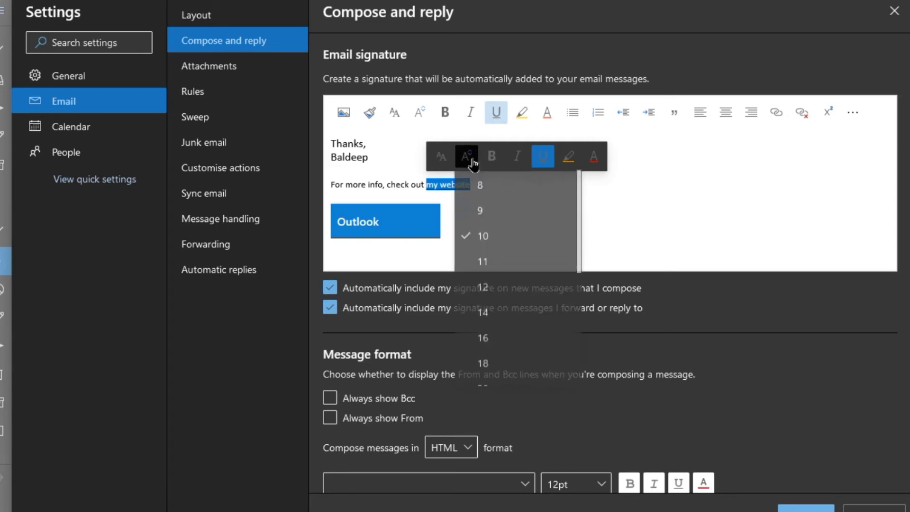
left_click(502, 188)
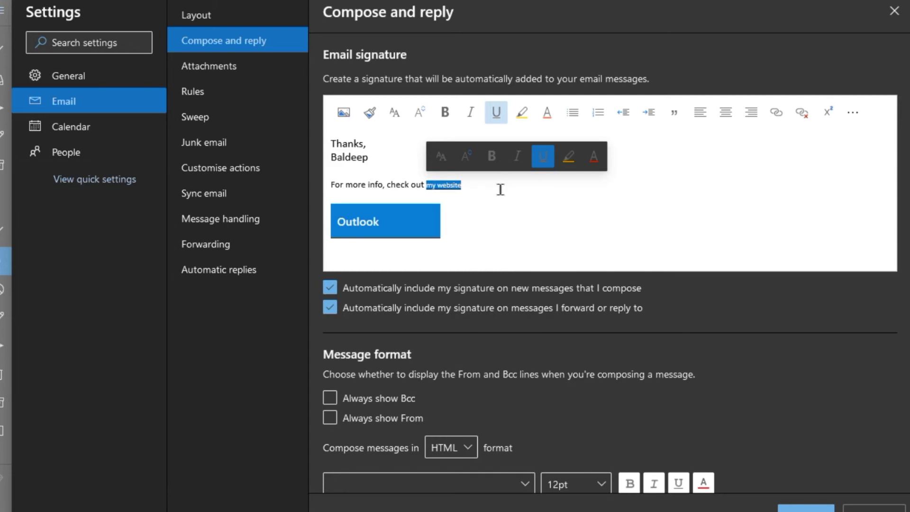
left_click(466, 157)
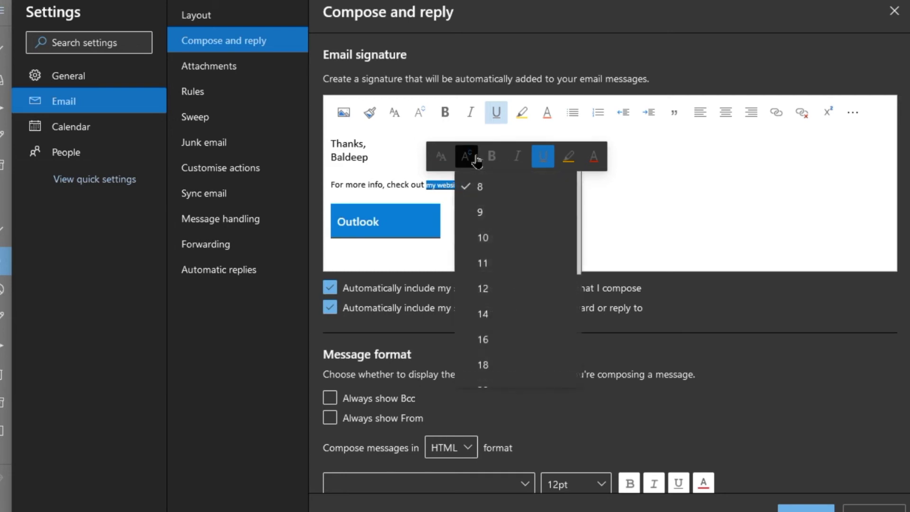
left_click(493, 240)
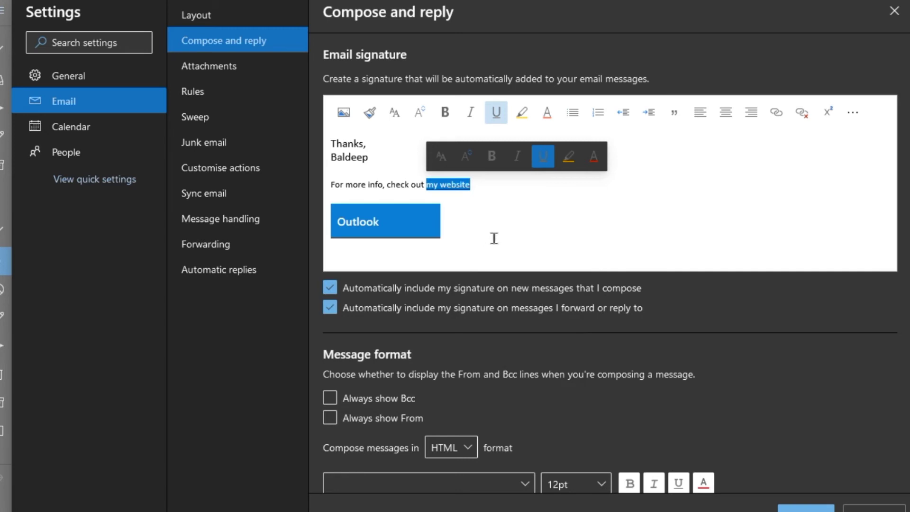
left_click_drag(483, 189, 429, 183)
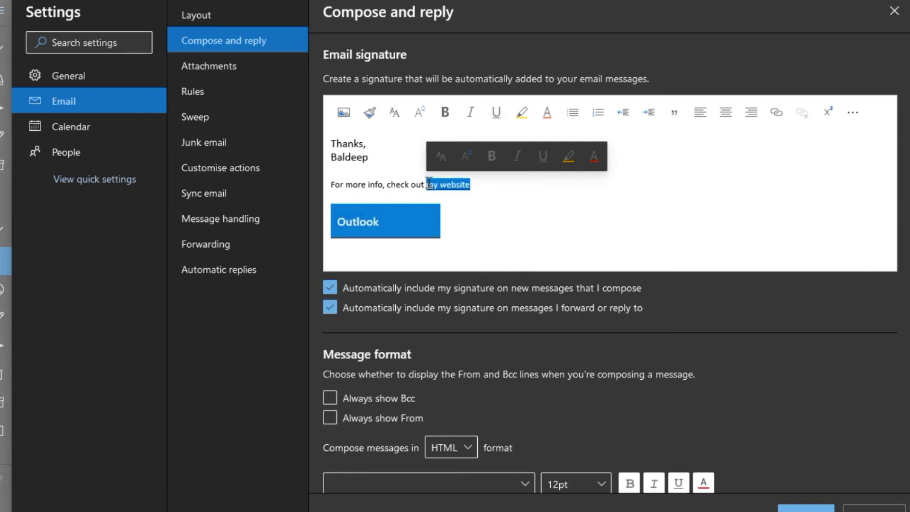
key("ctrl+u")
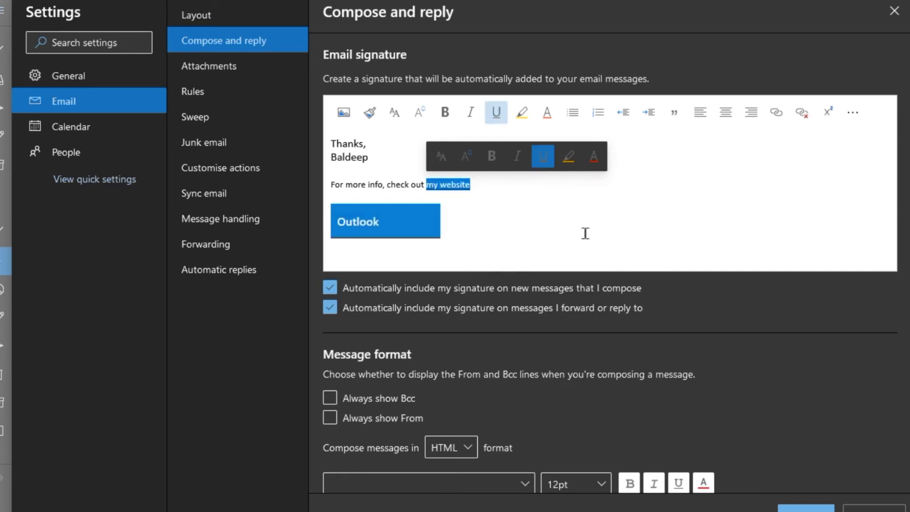
left_click(564, 222)
left_click_drag(492, 189, 426, 185)
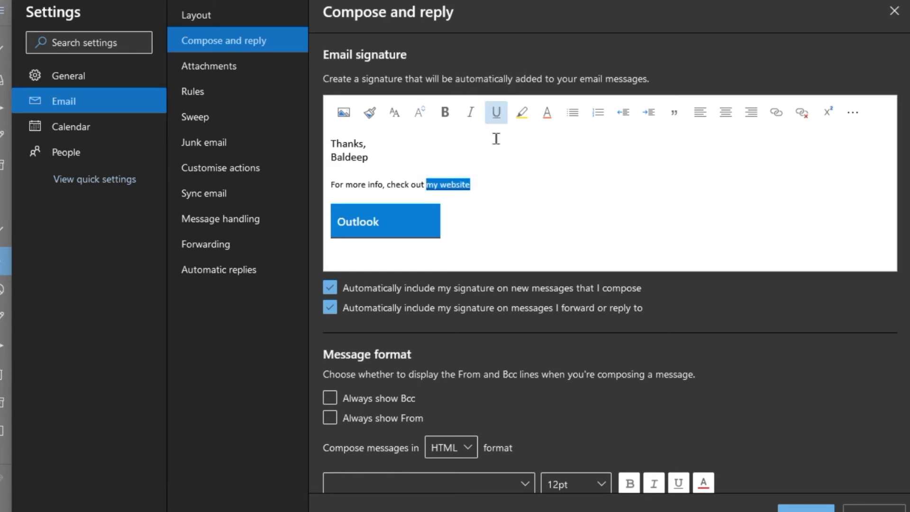
left_click(502, 206)
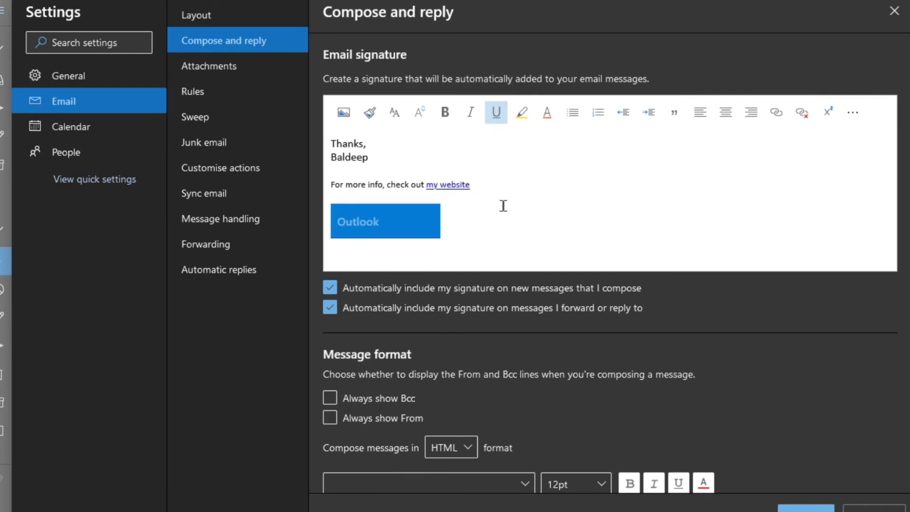
left_click_drag(475, 184, 425, 185)
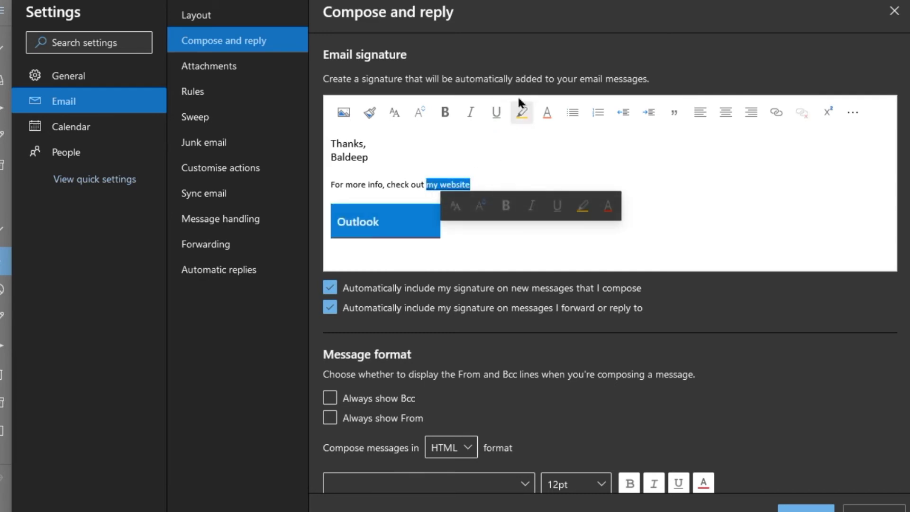
left_click(496, 111)
left_click(492, 207)
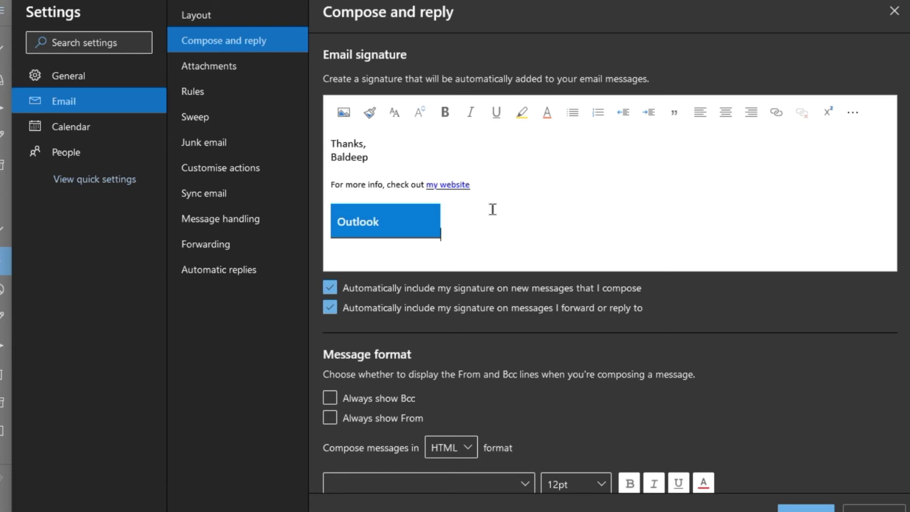
Review the signature with its link and logo, then save it
left_click(852, 113)
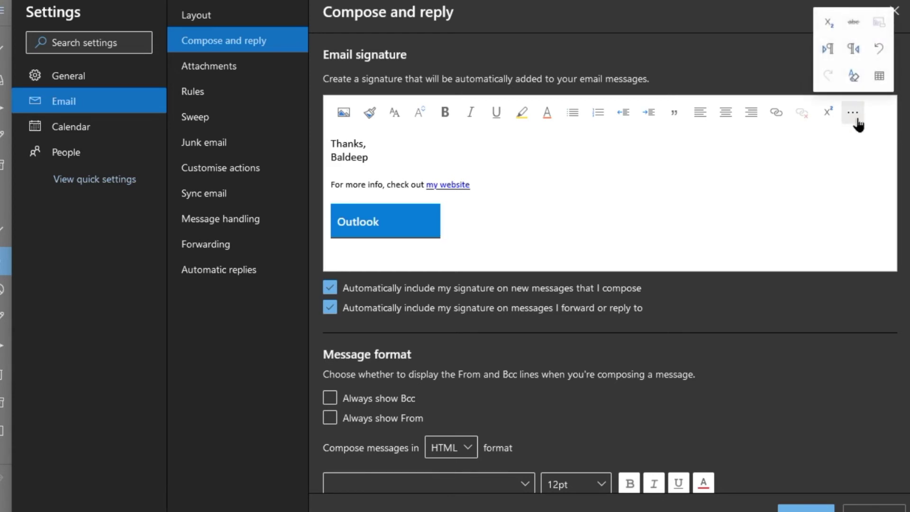
left_click(745, 181)
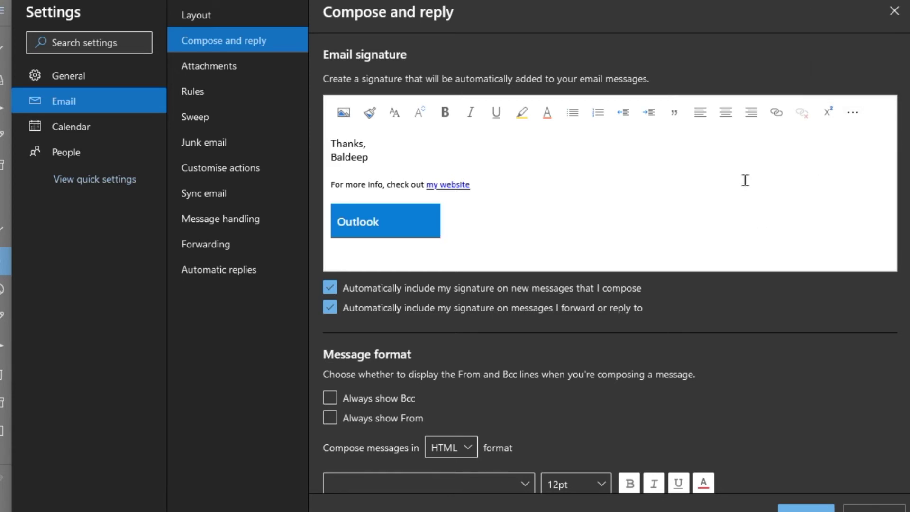
left_click_drag(527, 228, 329, 138)
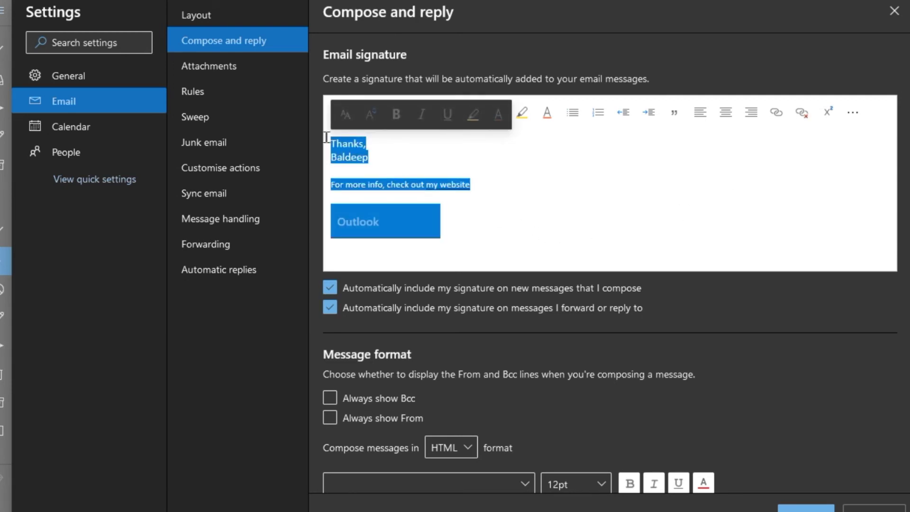
left_click(437, 185)
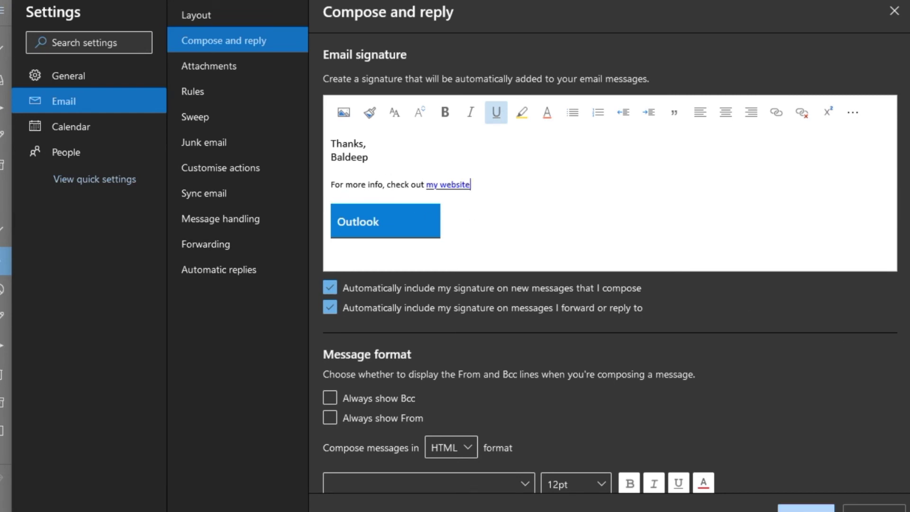
left_click(806, 507)
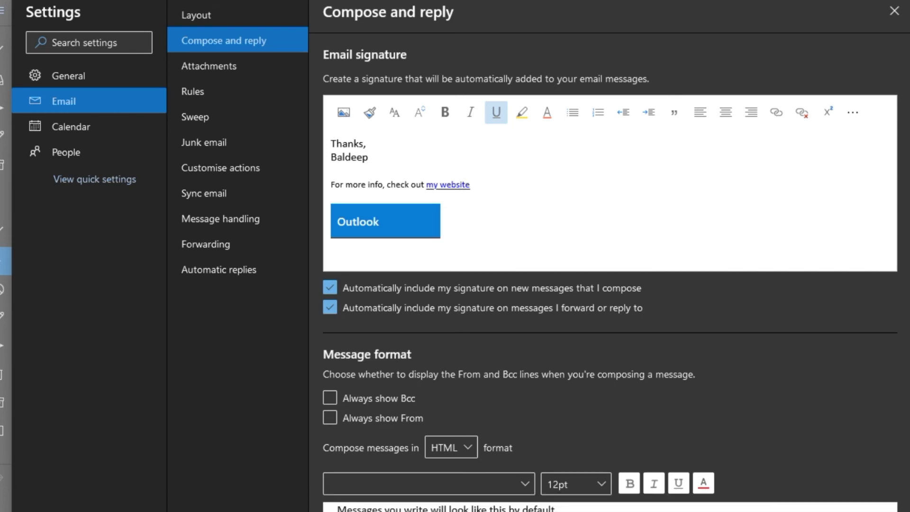
scroll(794, 473, "down", 3)
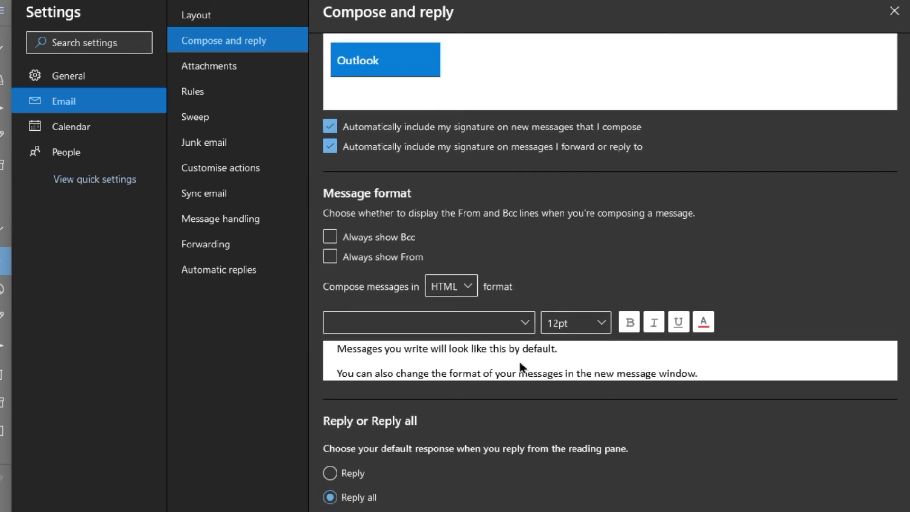
scroll(520, 367, "up", 4)
Close settings, start a new message to check the signature, and reopen full settings
left_click(893, 10)
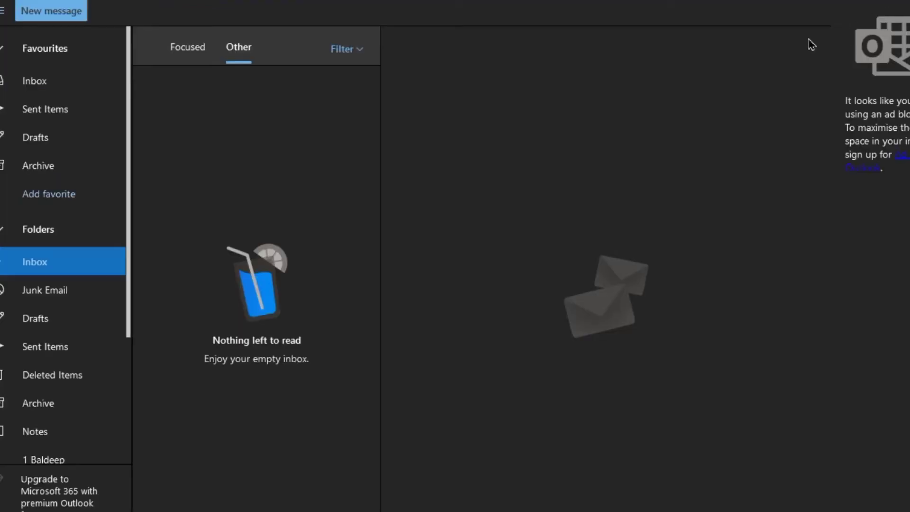
left_click(31, 14)
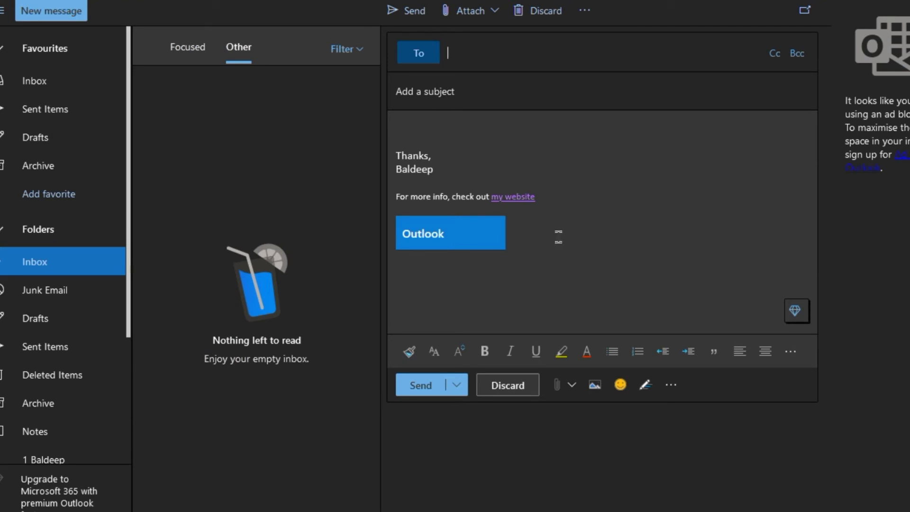
left_click(876, 2)
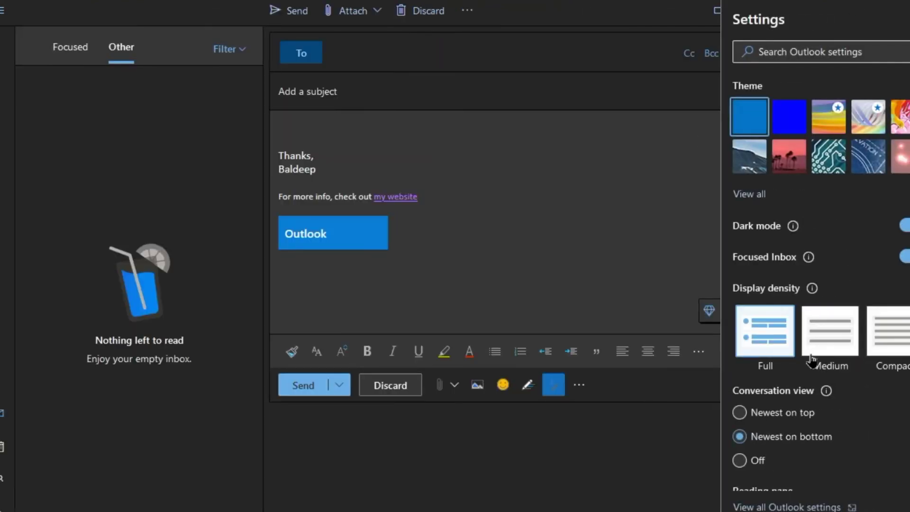
left_click(796, 507)
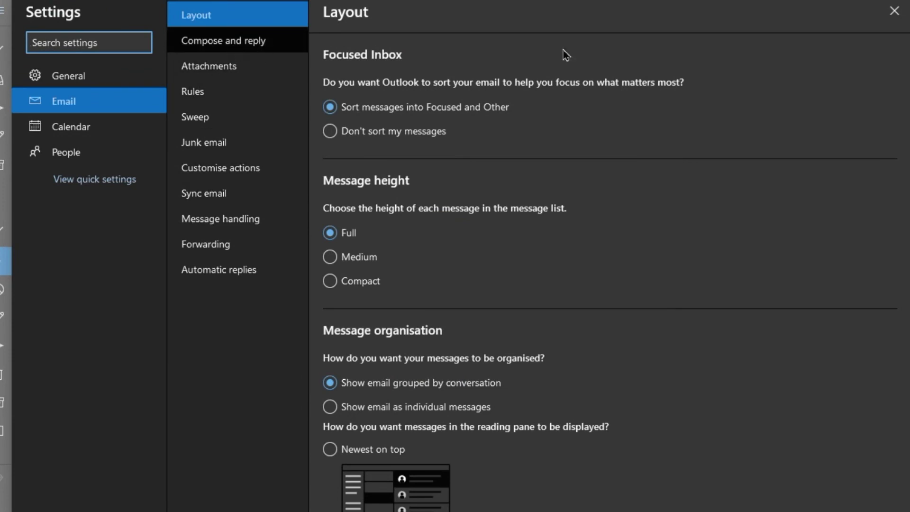
left_click(893, 13)
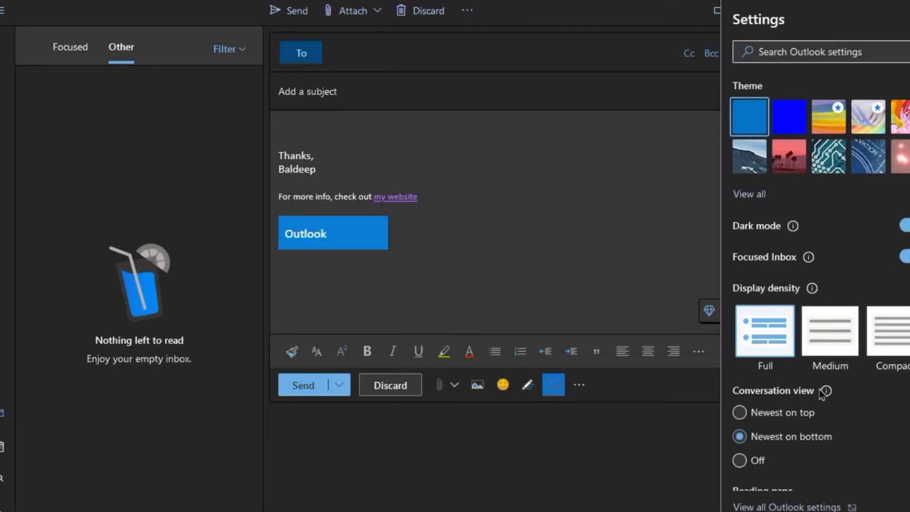
left_click(777, 506)
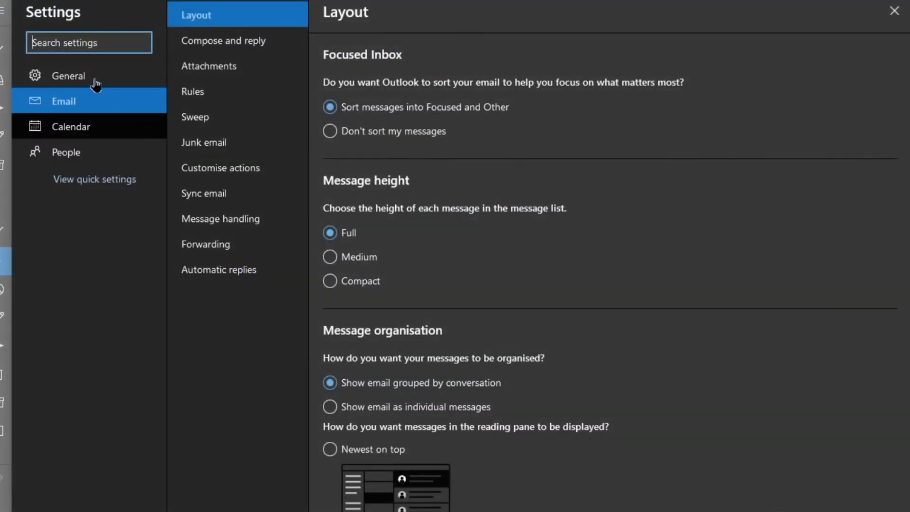
Delete the website line and logo, keeping 'Thanks,' and the name, then save and close
left_click(221, 44)
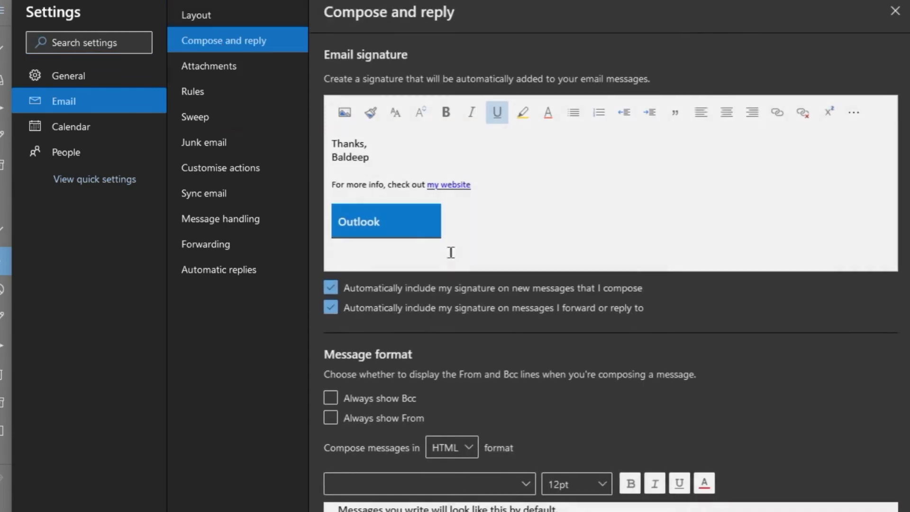
left_click_drag(519, 233, 186, 120)
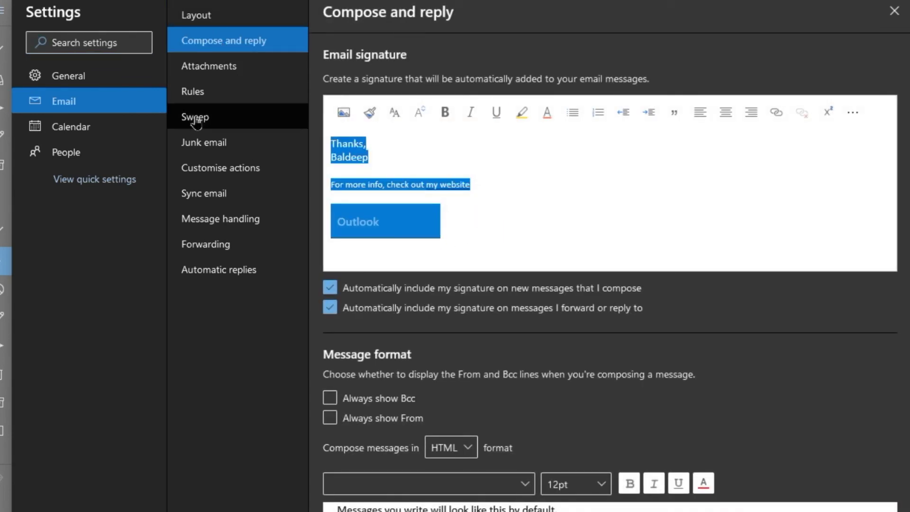
left_click(457, 223)
left_click_drag(457, 223, 332, 186)
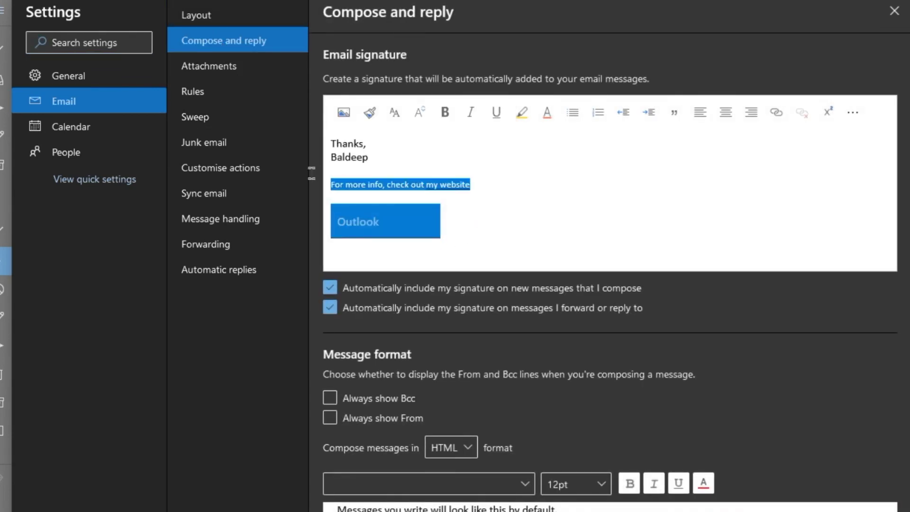
key("BackSpace")
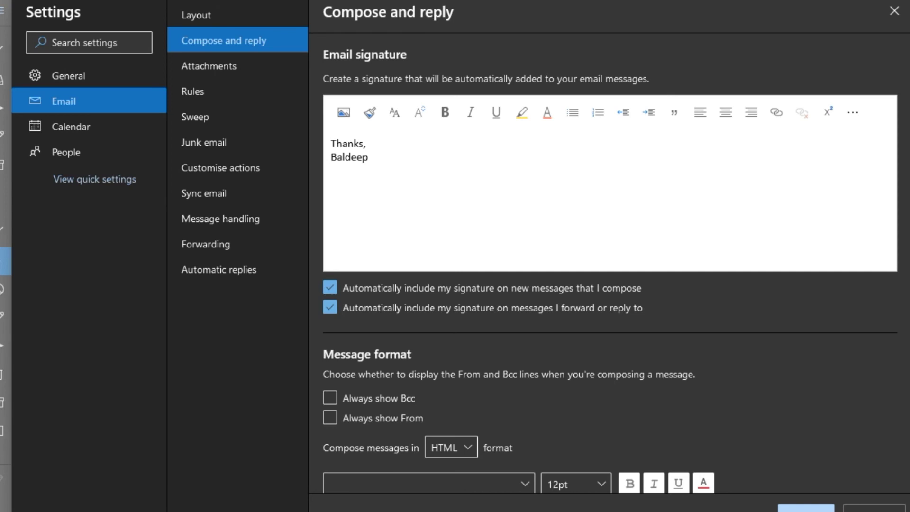
left_click(805, 508)
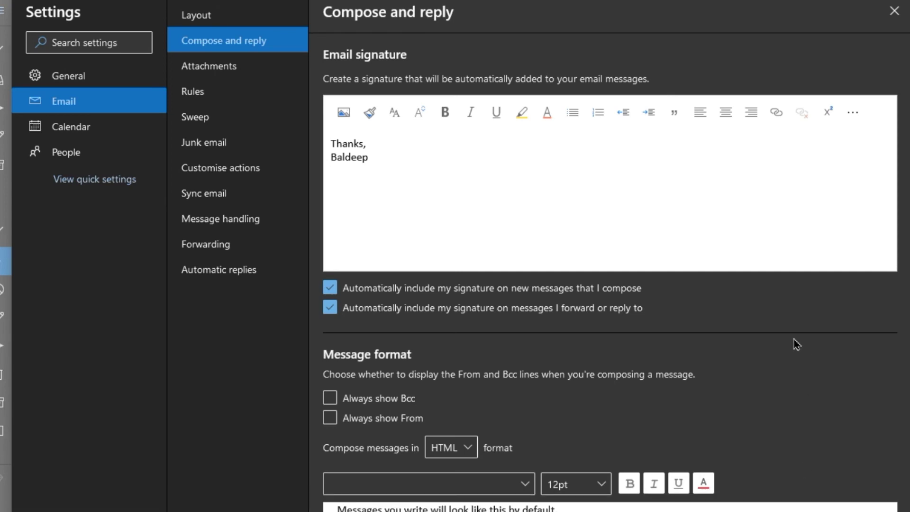
left_click(893, 10)
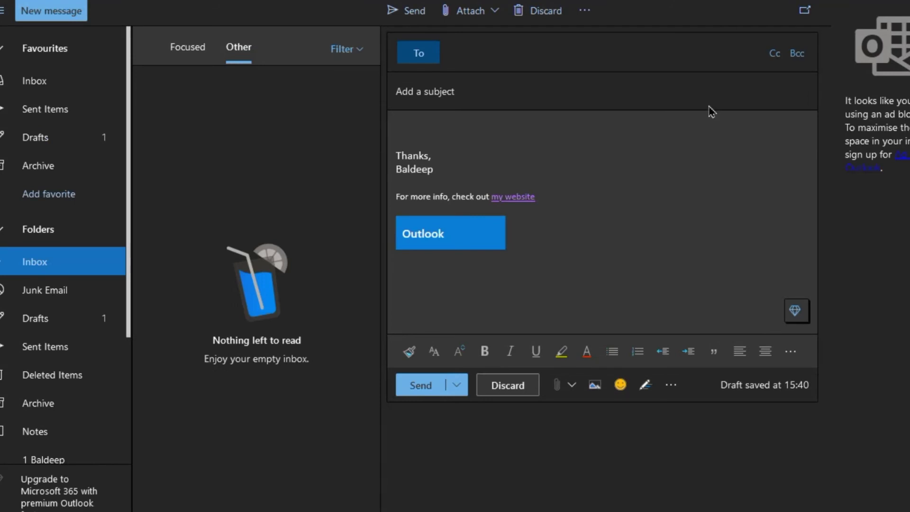
Discard the old-signature draft, check a new message shows only 'Thanks, Baldeep', then discard that test message
left_click(502, 392)
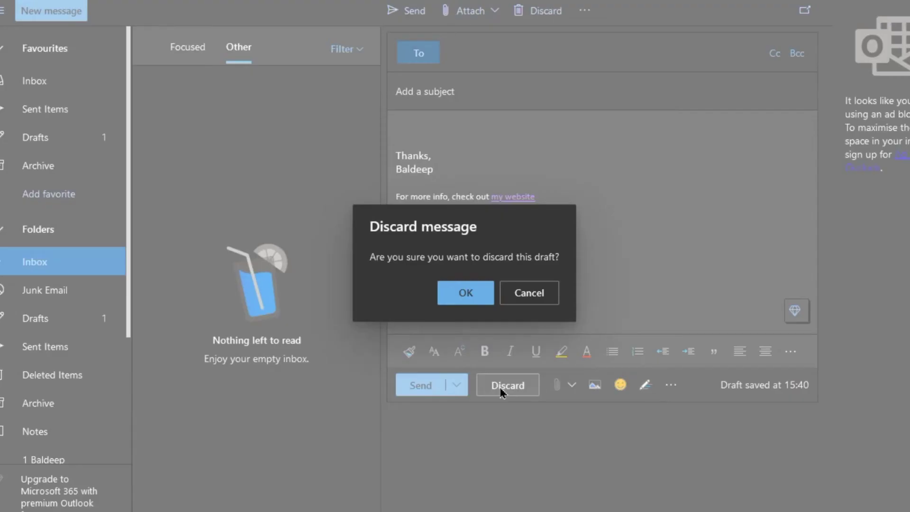
left_click(473, 291)
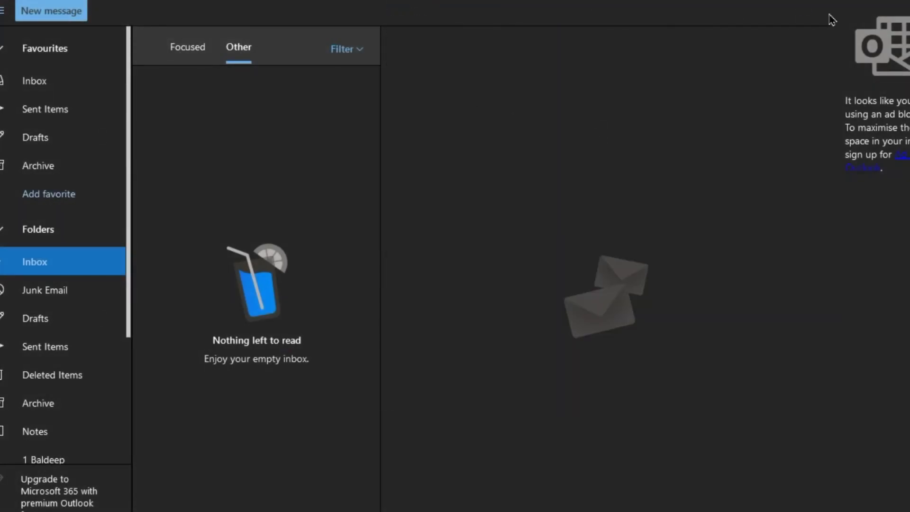
left_click(47, 11)
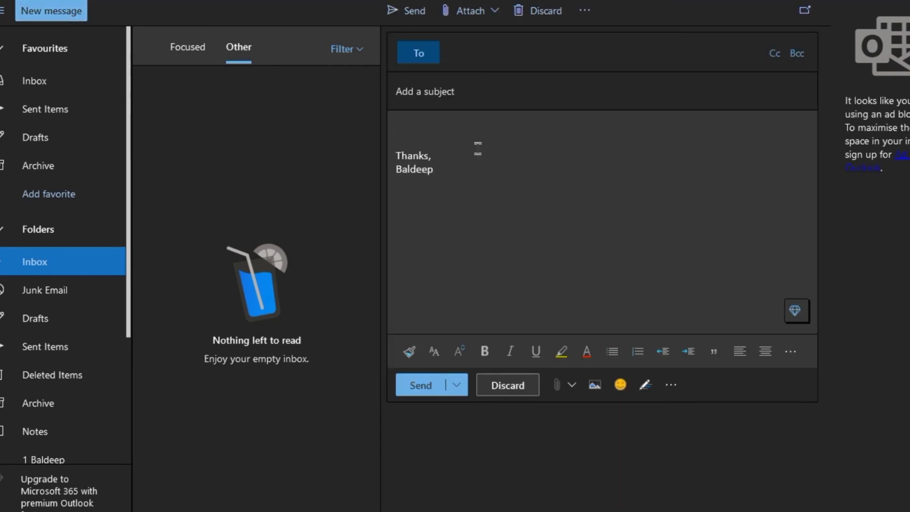
left_click(470, 125)
left_click(518, 393)
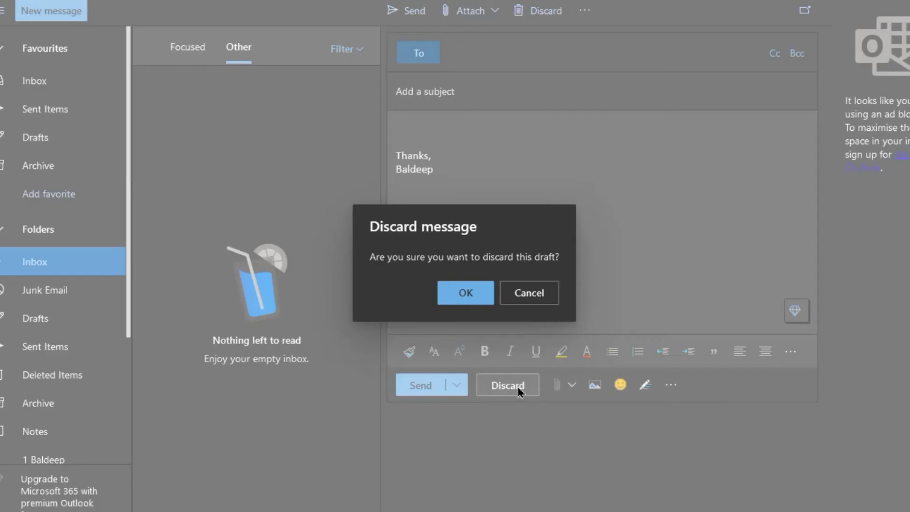
left_click(471, 295)
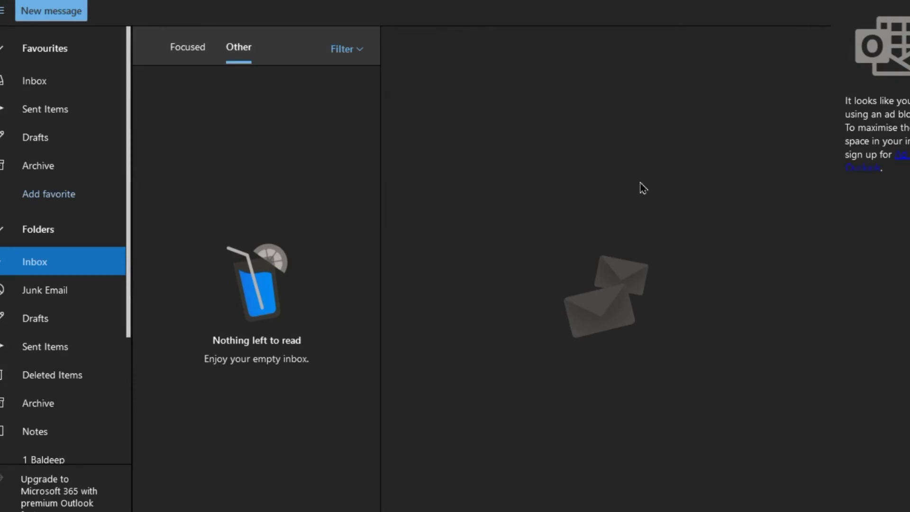